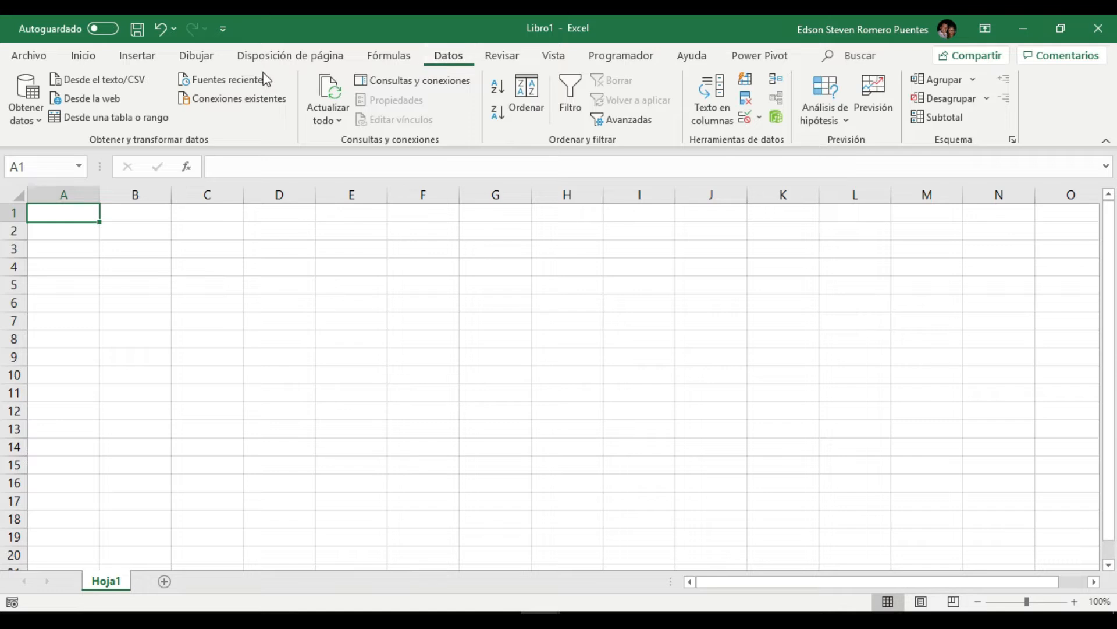
click(33, 122)
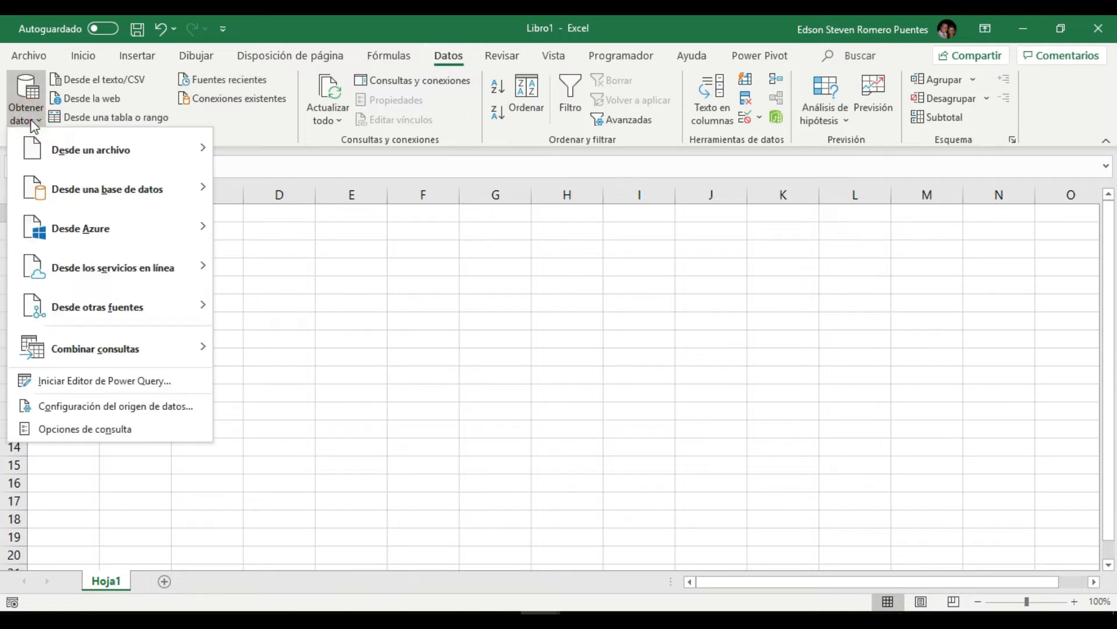
mouse_move(113, 133)
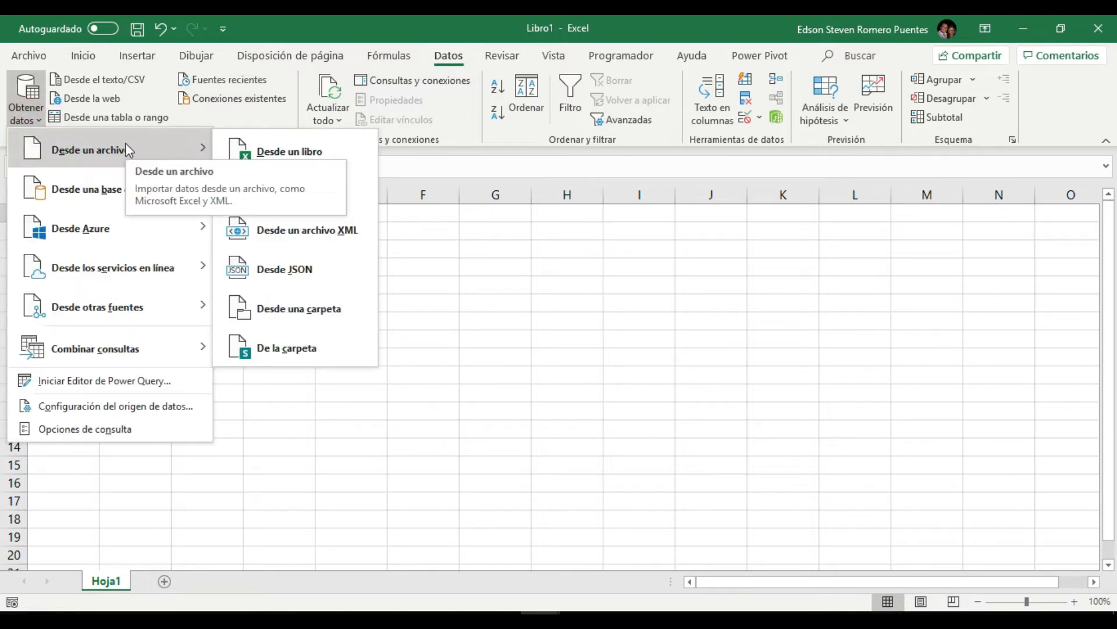
mouse_move(140, 306)
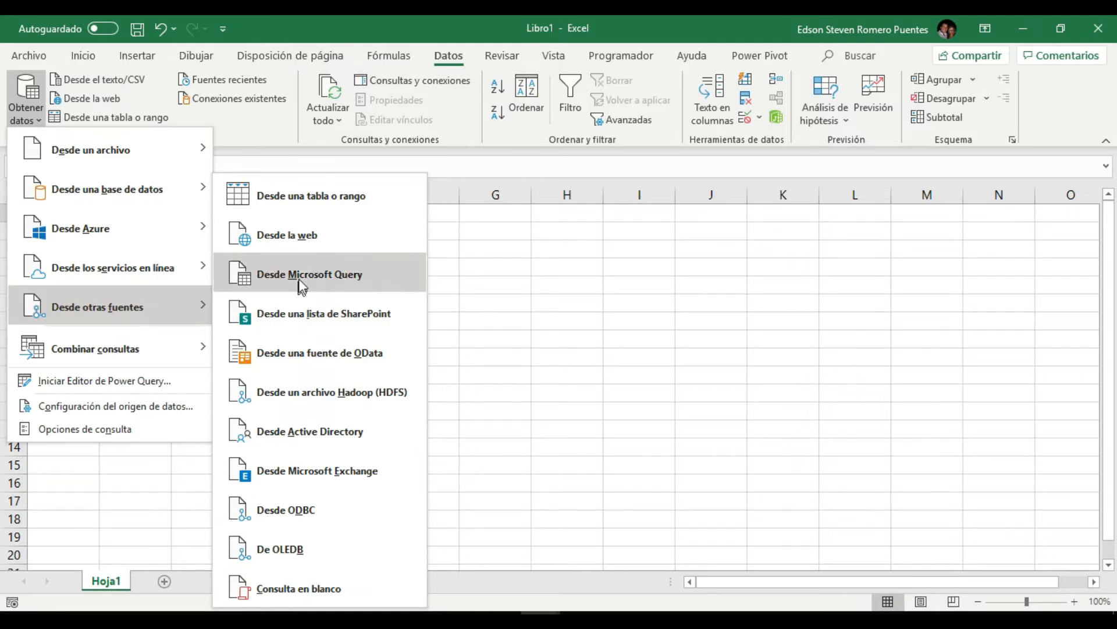
click(307, 246)
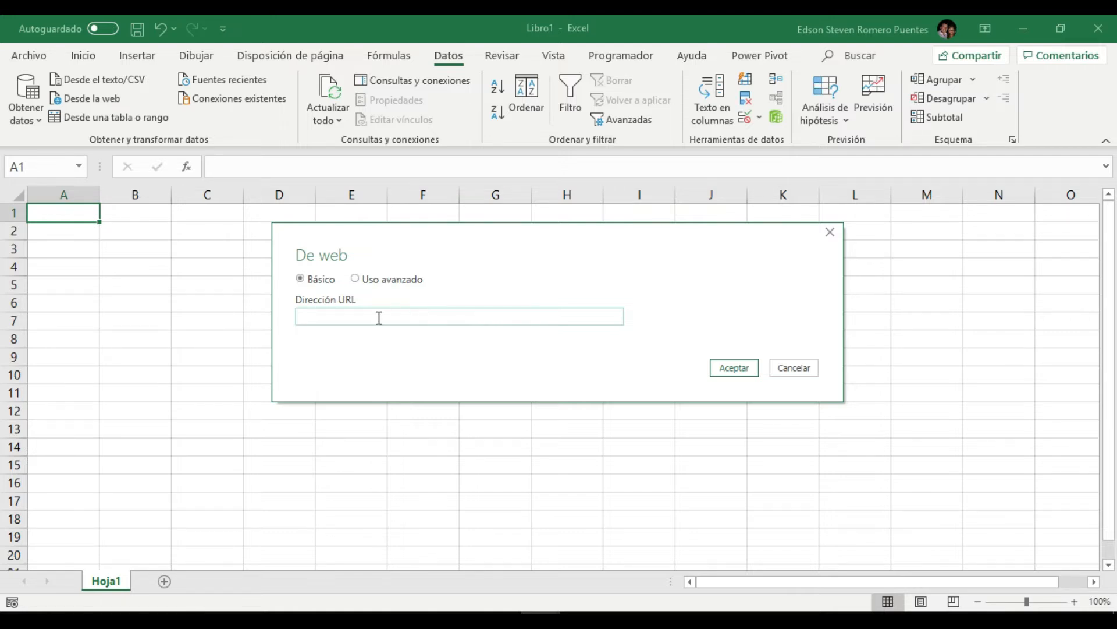
text(https://api.covid19api.com/summary)
Examine the advanced web import options, including the URL parts, URL preview and HTTP request header parameters.
click(356, 280)
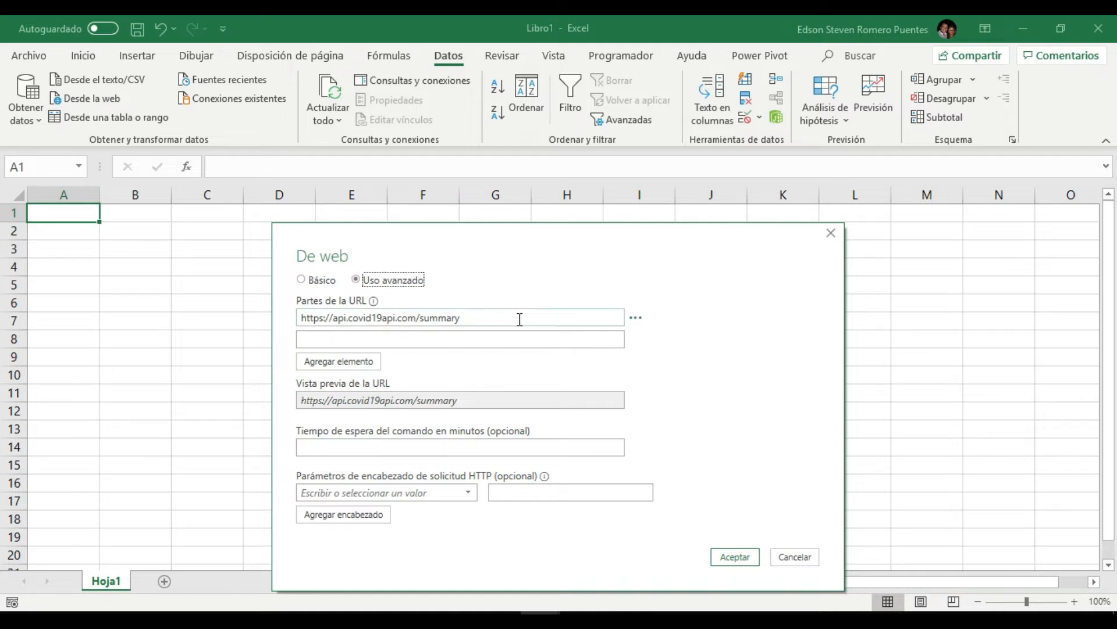
click(482, 318)
click(392, 339)
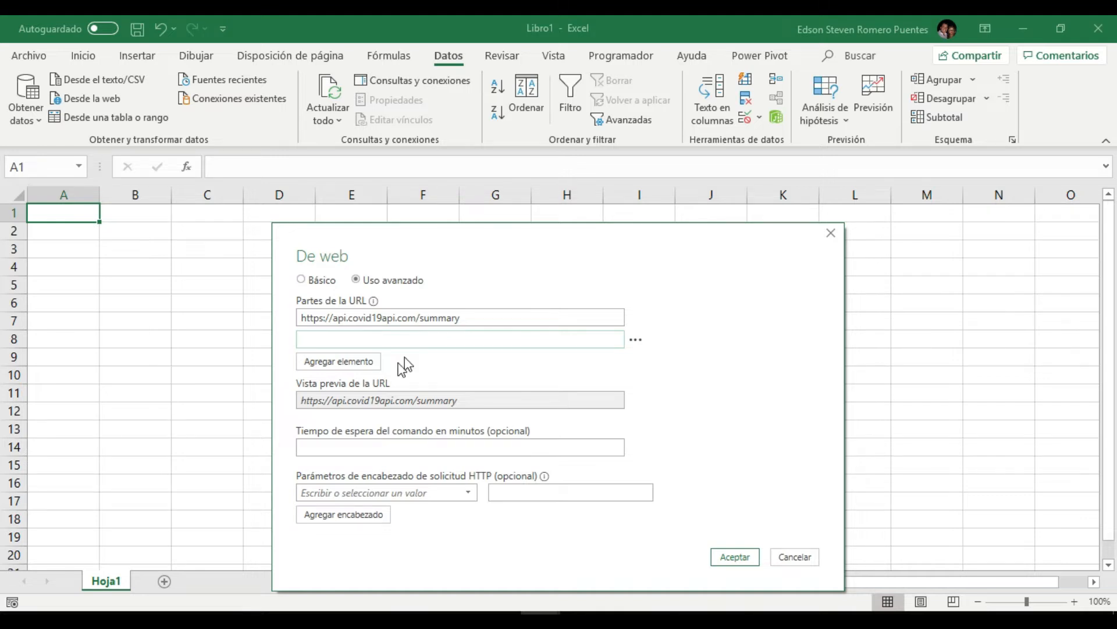
drag(469, 400, 300, 407)
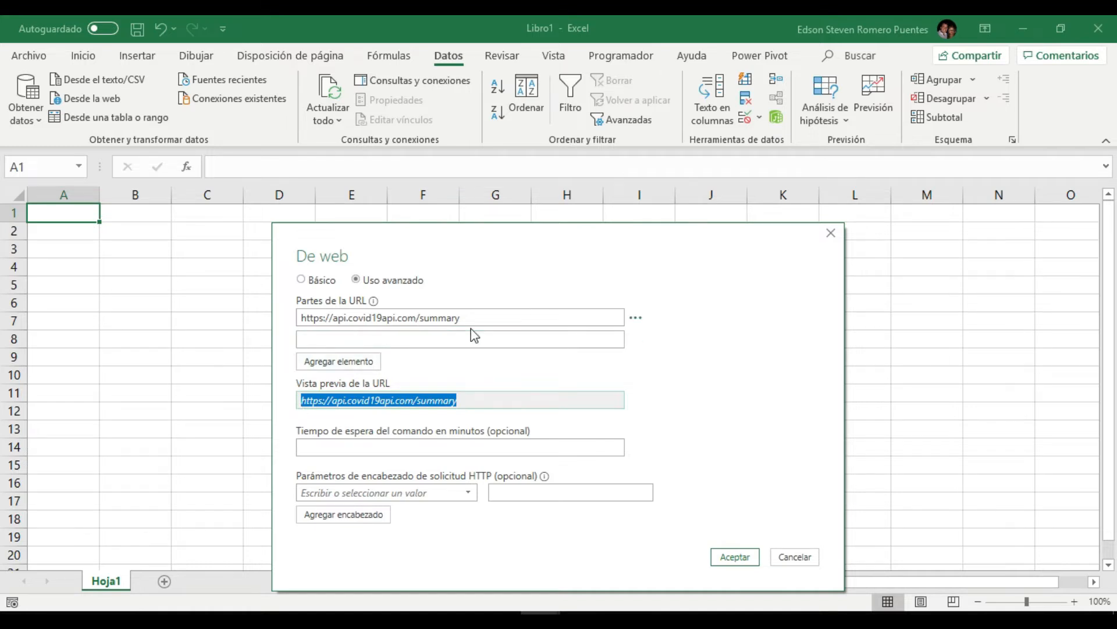
click(321, 423)
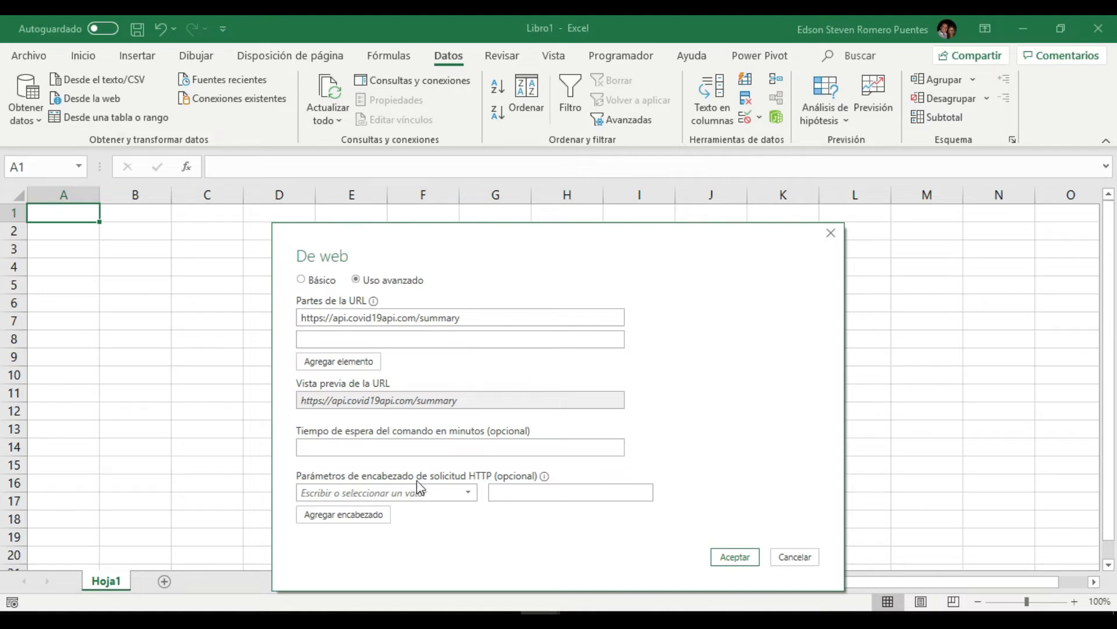
click(469, 492)
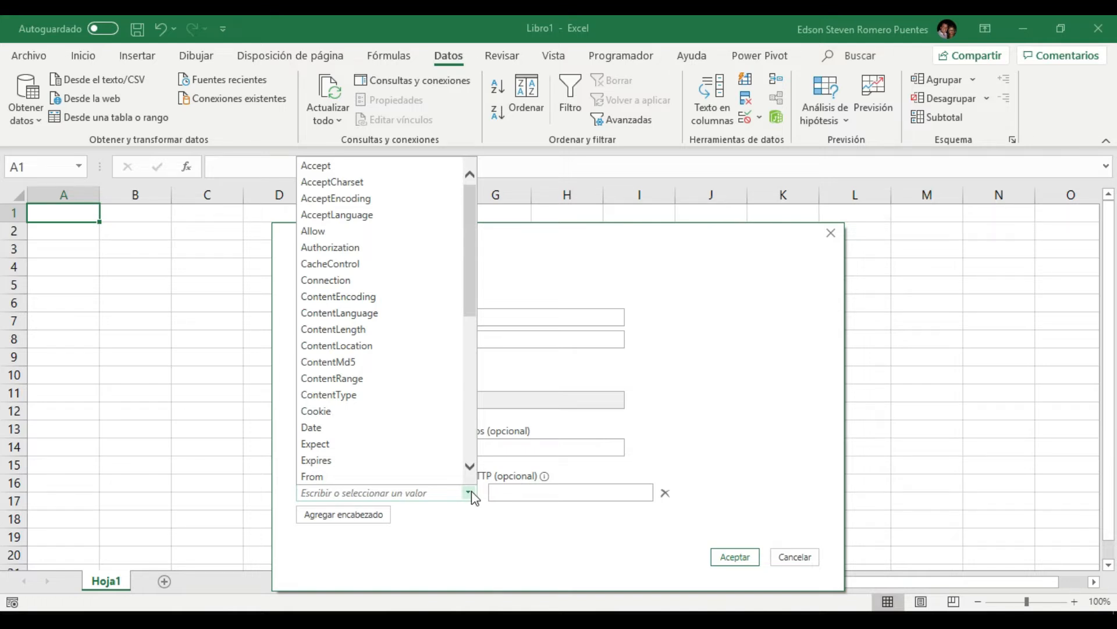
drag(472, 293, 479, 249)
click(545, 524)
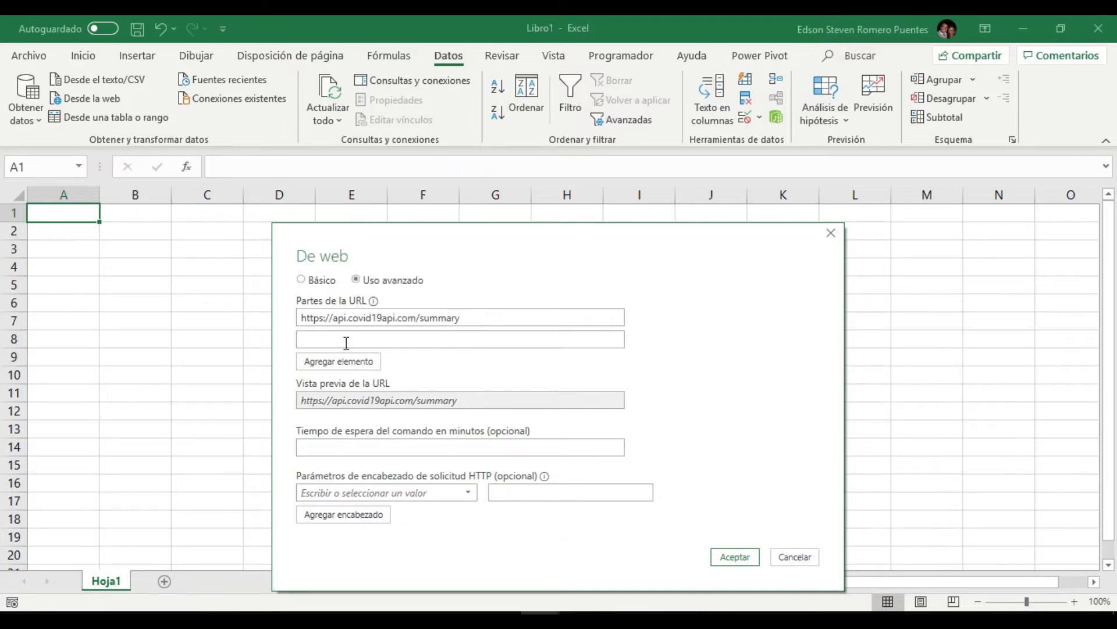
Return to basic URL entry and load the web source into the Power Query Editor.
click(313, 280)
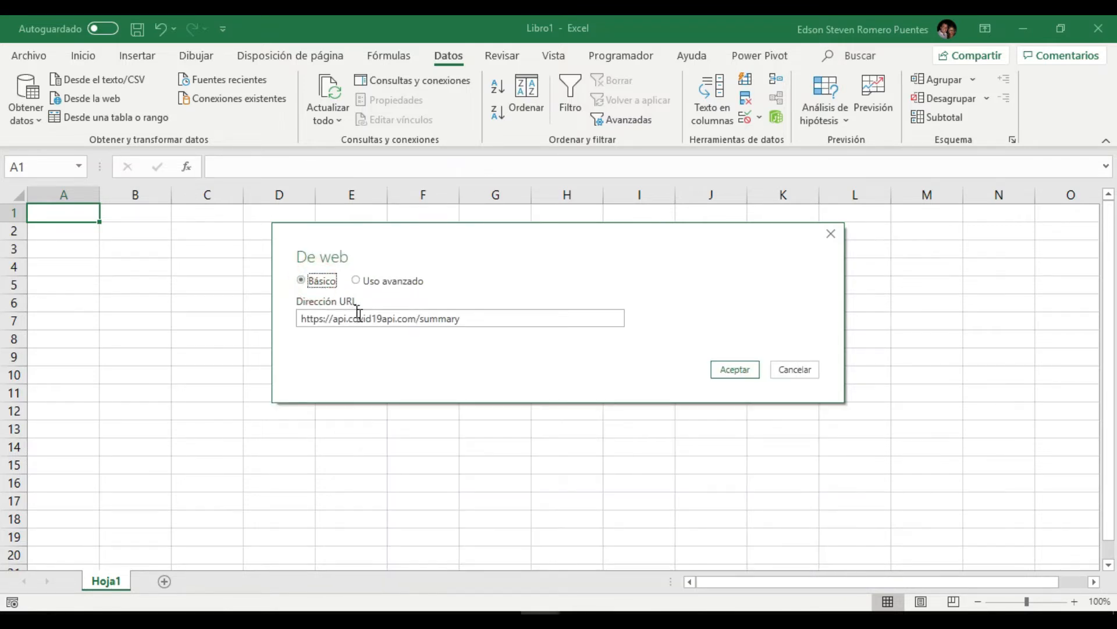
click(728, 370)
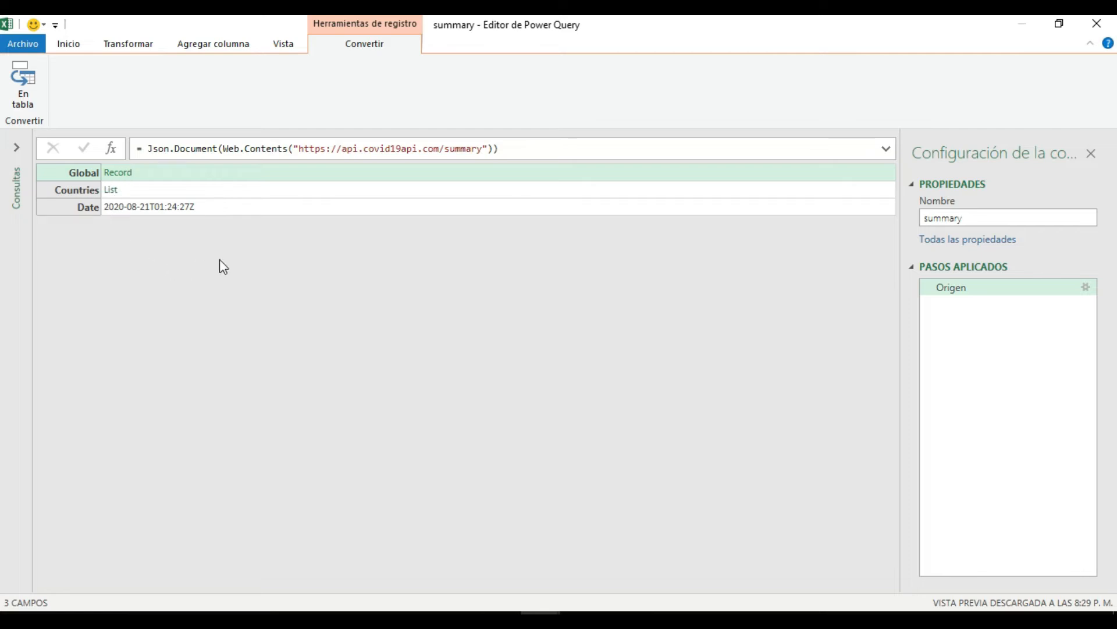
click(396, 347)
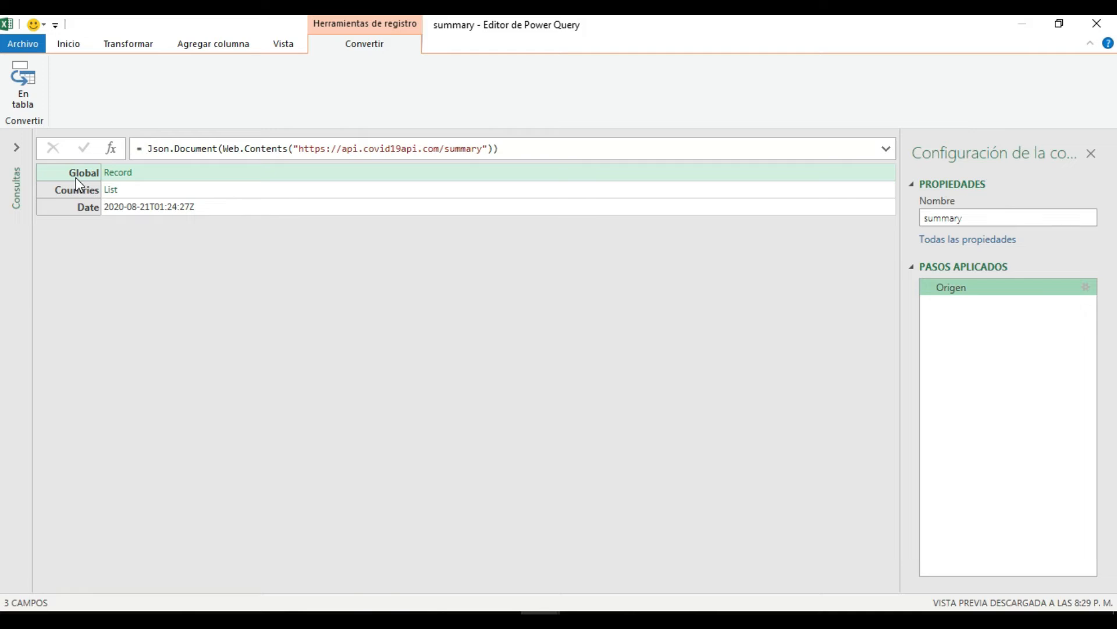
Try opening the Global record and converting it to a table, and remove both resulting query steps.
click(119, 172)
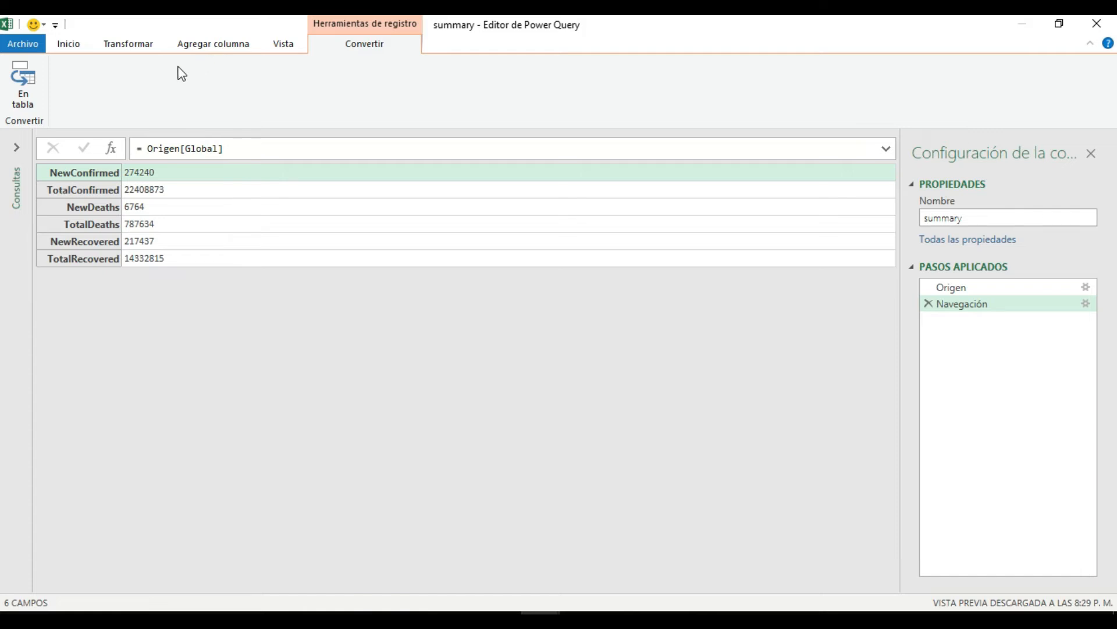
click(23, 90)
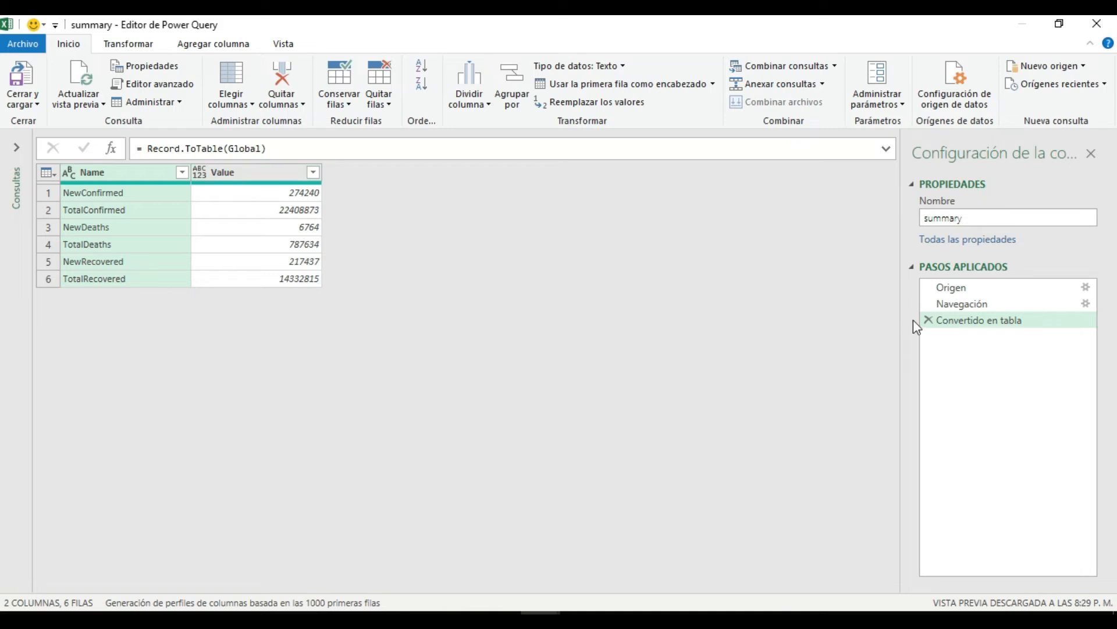
click(929, 319)
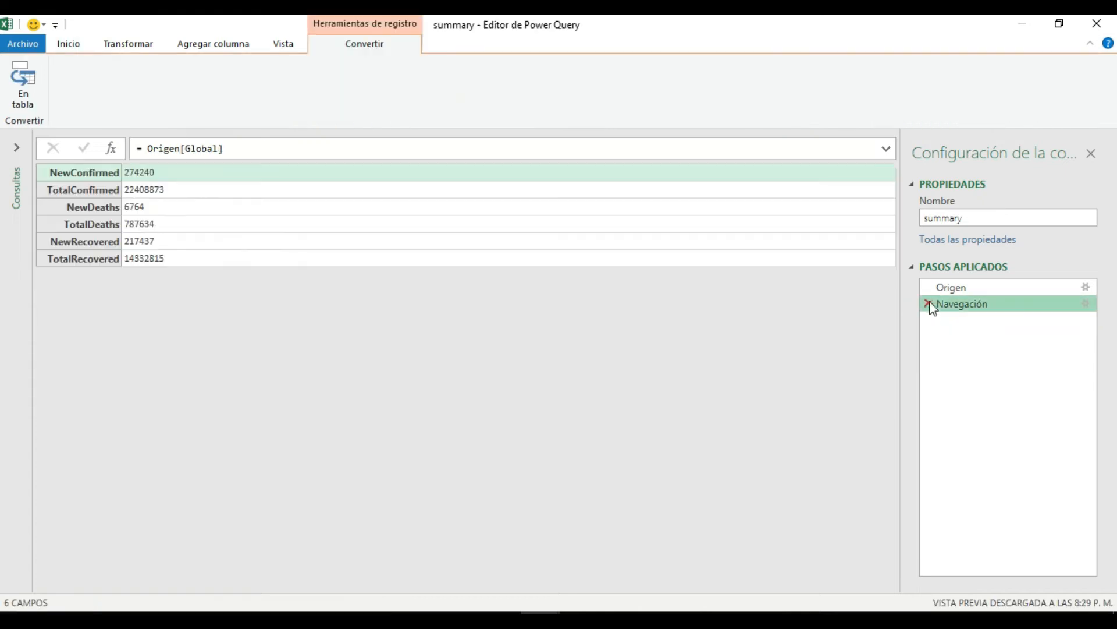
click(929, 303)
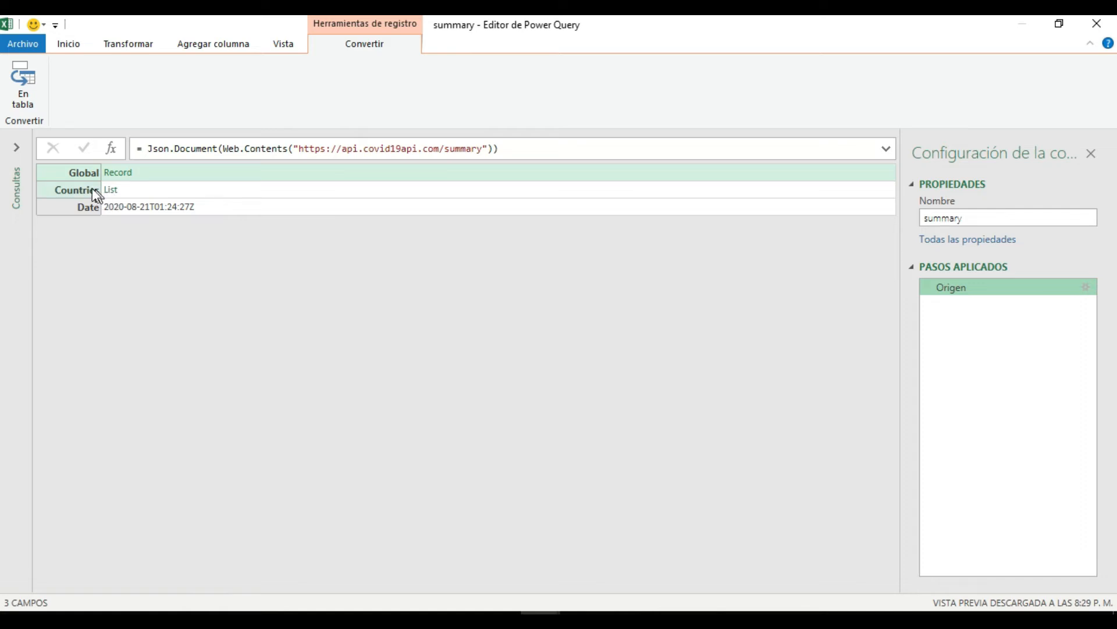
Open the eighth record of the Countries list to inspect its fields, and remove the navigation step.
click(112, 189)
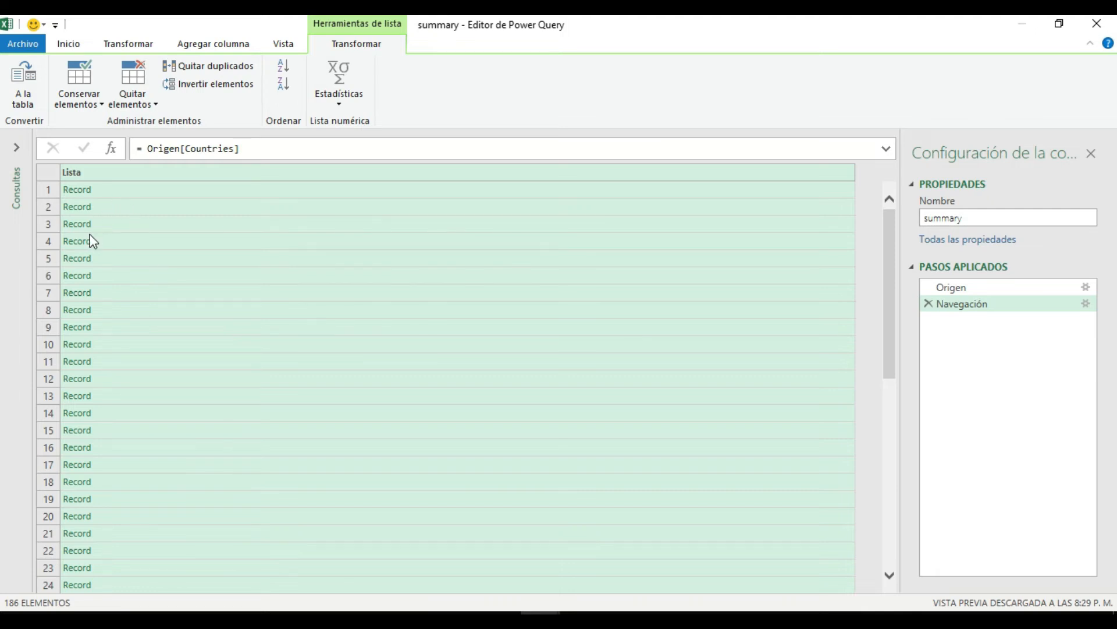
click(75, 312)
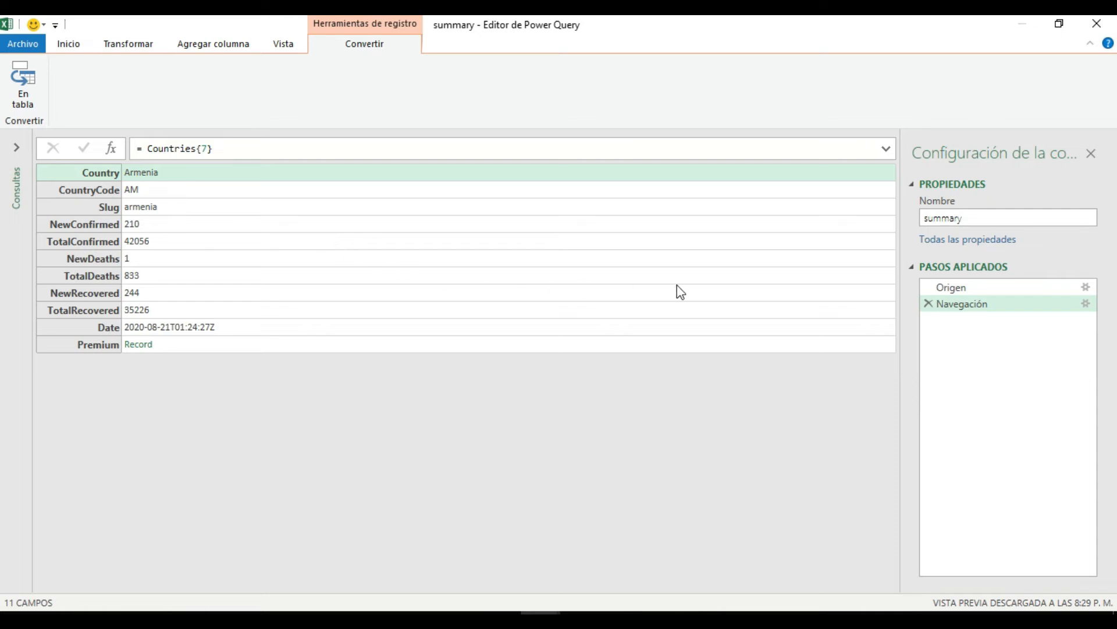
click(929, 303)
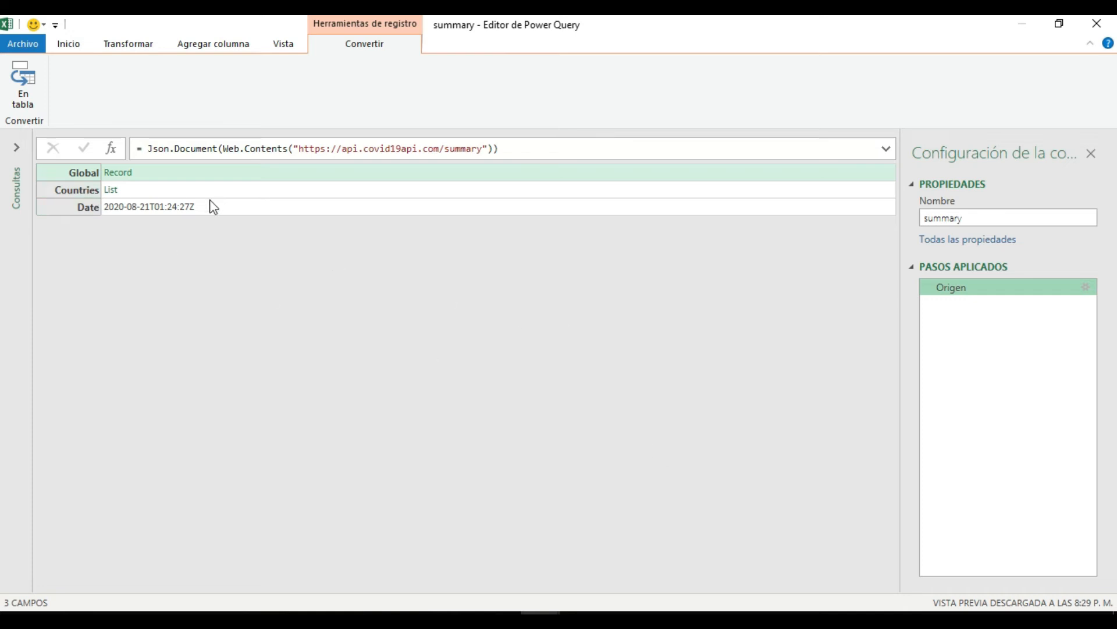
Open the Countries list and convert it to a table with delimiter Ninguno and extra columns set to Mostrar como errores.
click(110, 192)
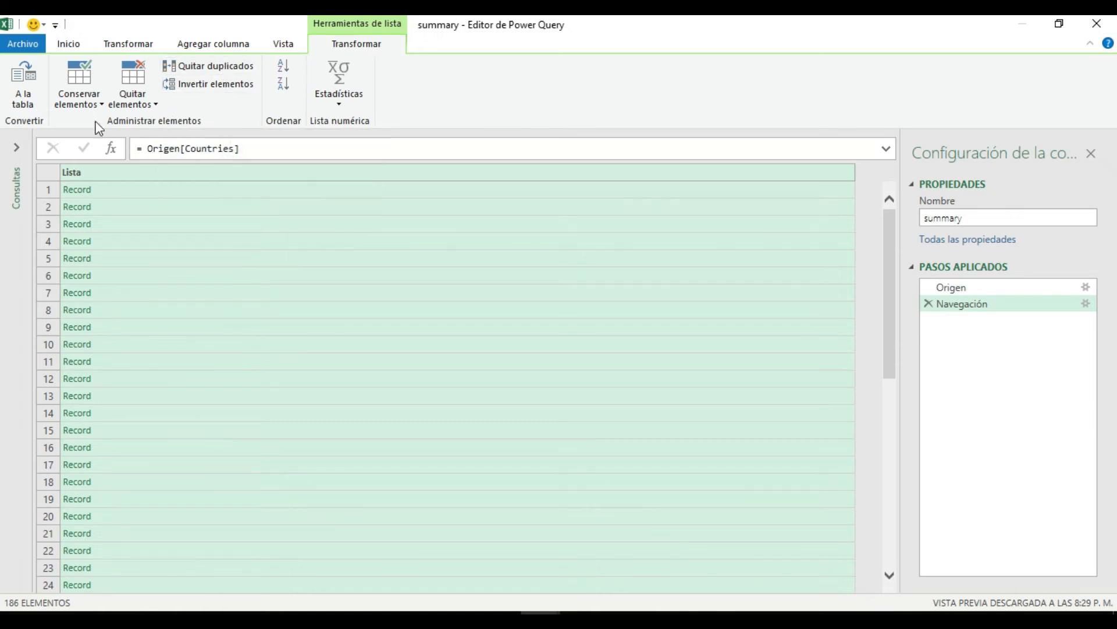
click(19, 107)
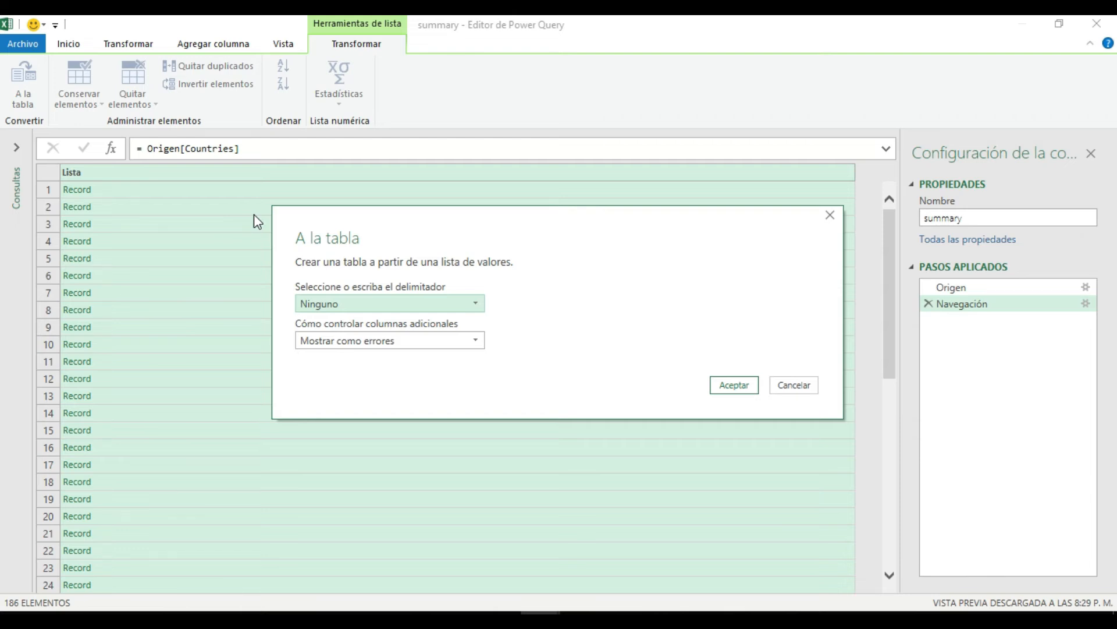
click(474, 309)
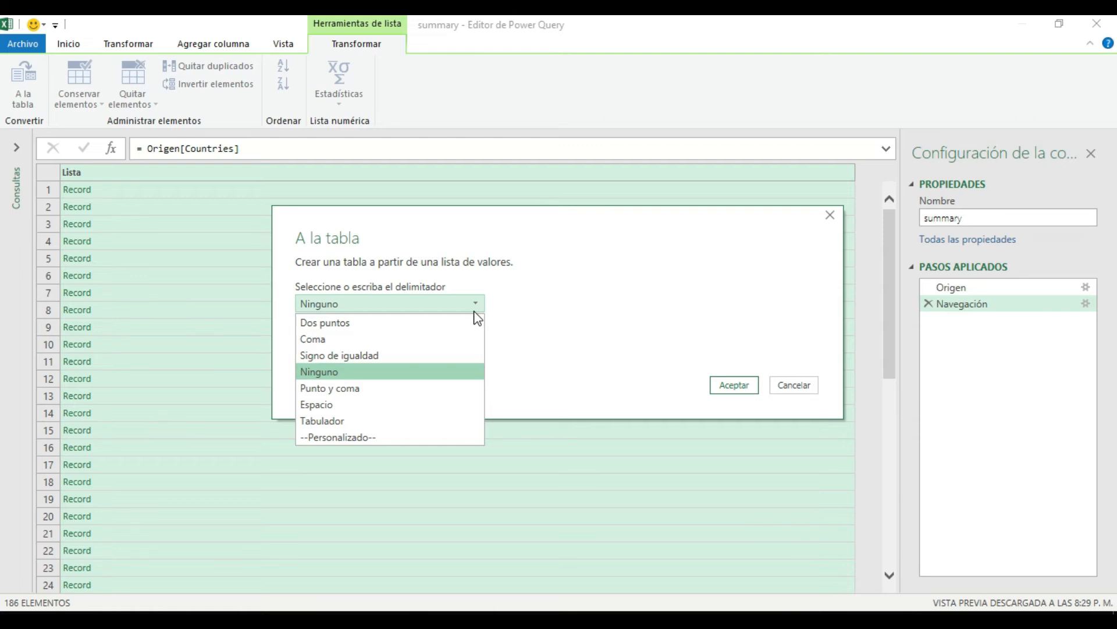
click(477, 301)
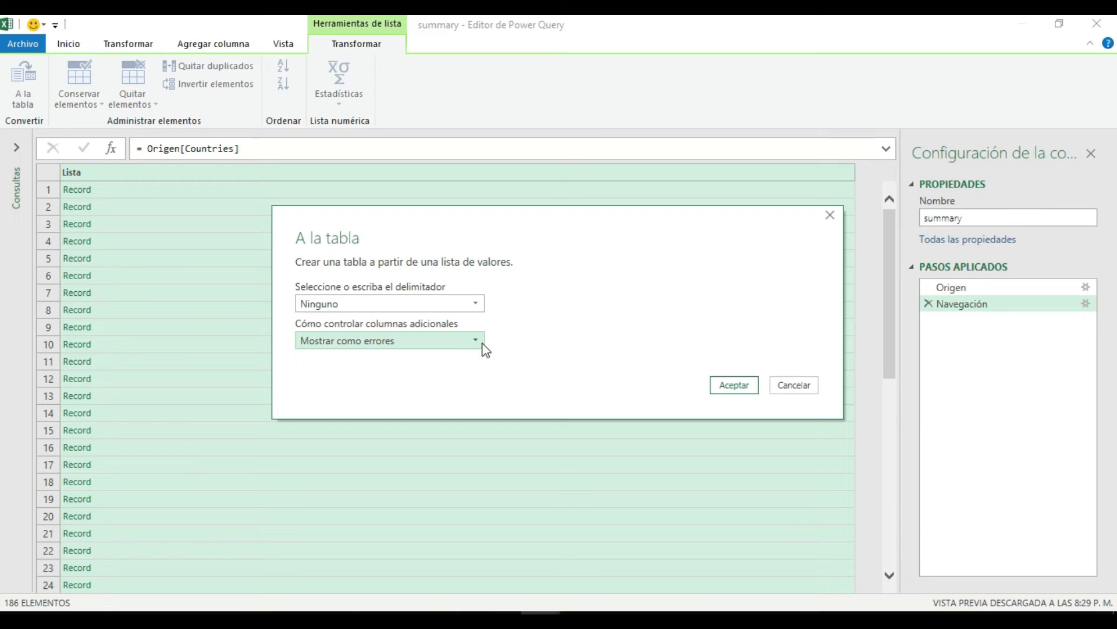
click(732, 389)
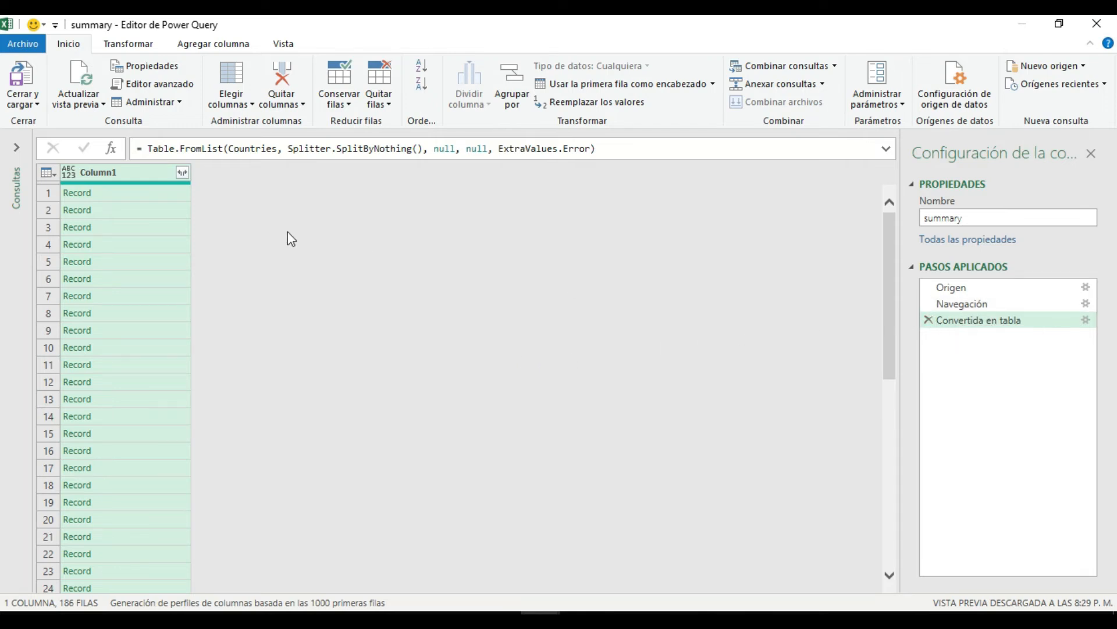
click(976, 303)
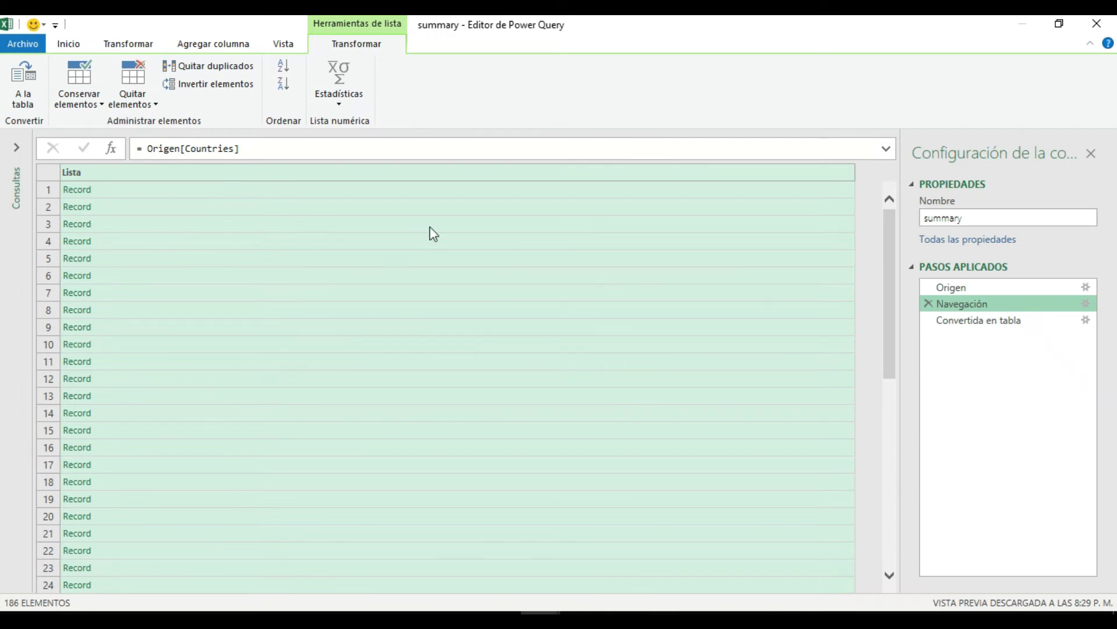
click(995, 326)
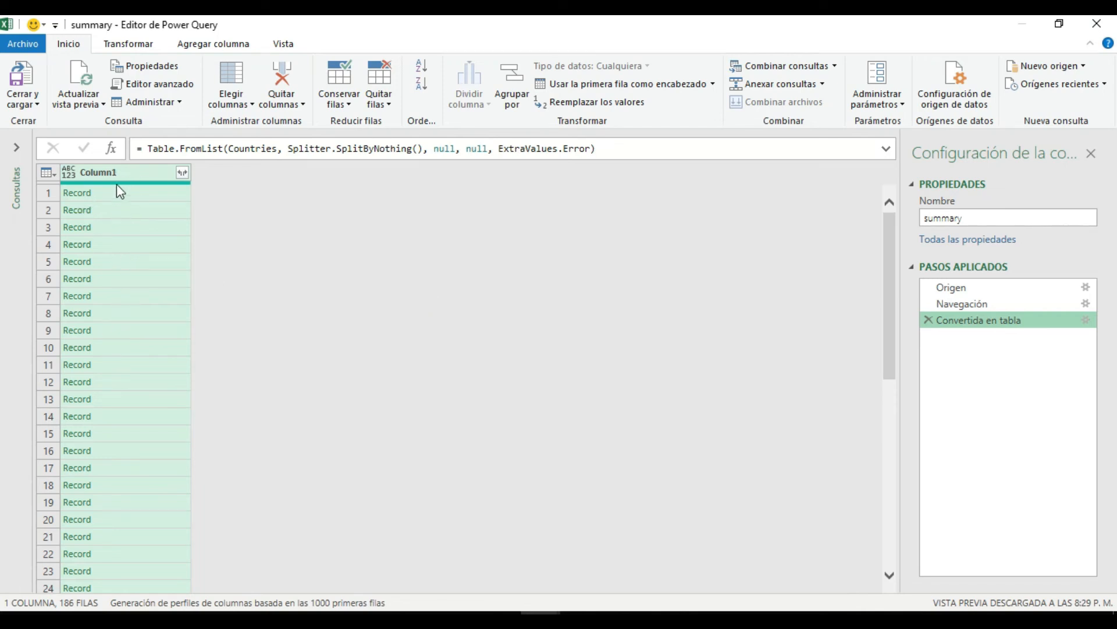
Expand Column1 into all of its fields, sorted by Nombre, keeping the original column name as prefix.
mouse_move(78, 250)
click(183, 173)
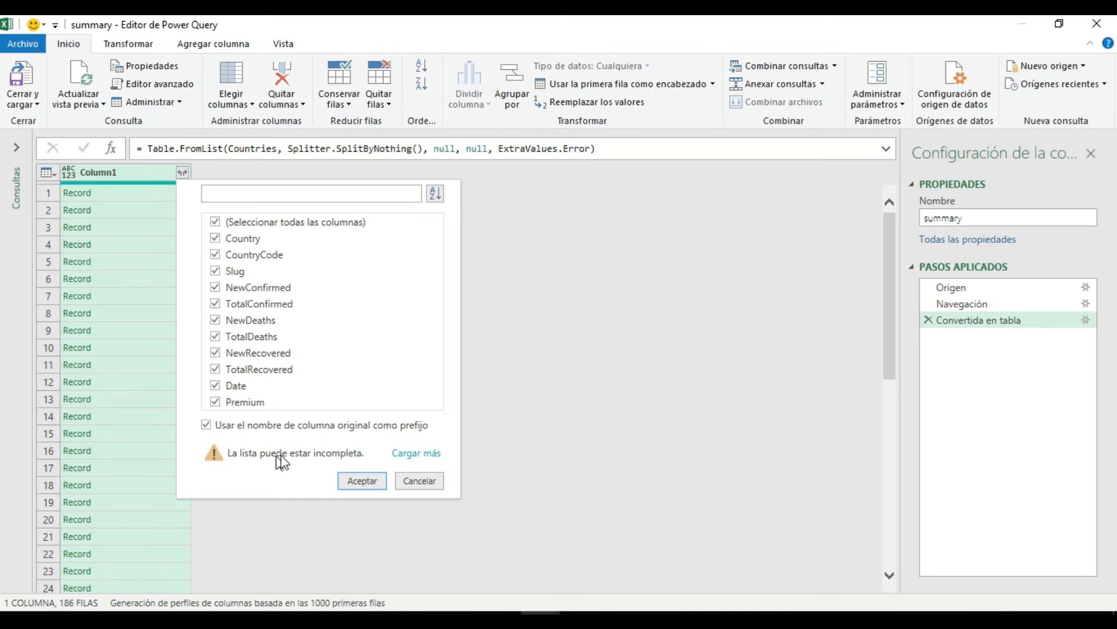
click(417, 455)
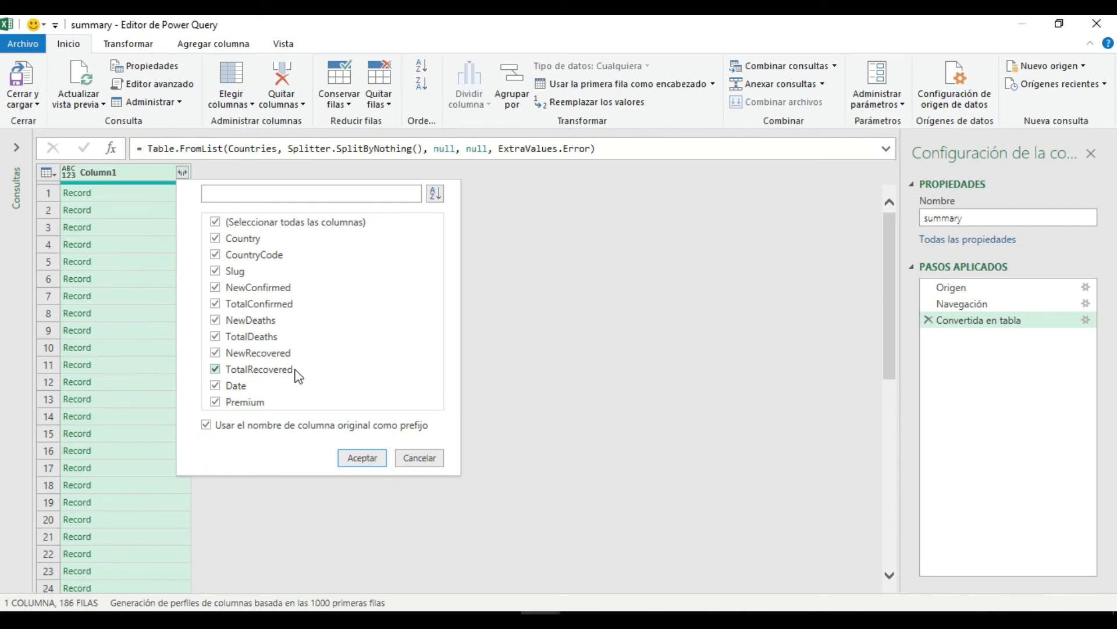
click(435, 197)
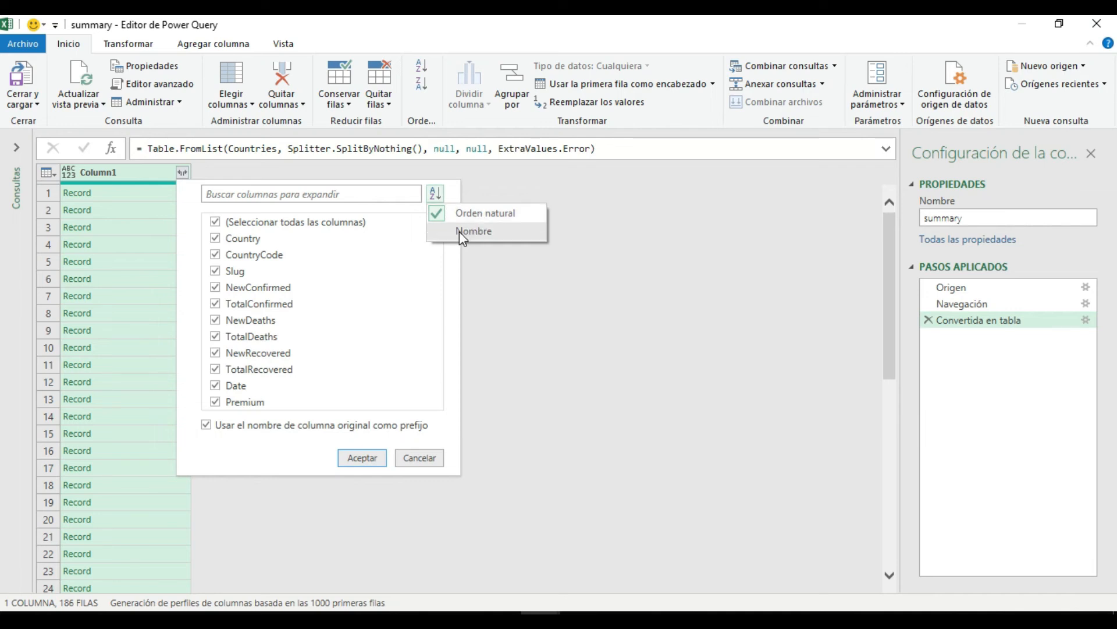
click(459, 231)
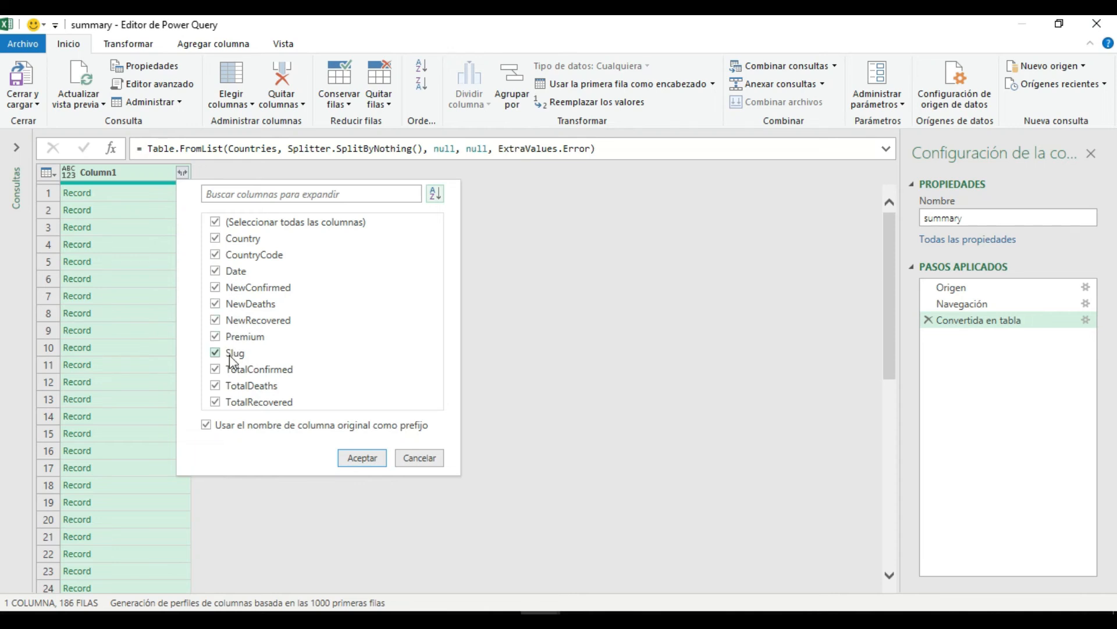
click(250, 196)
click(362, 458)
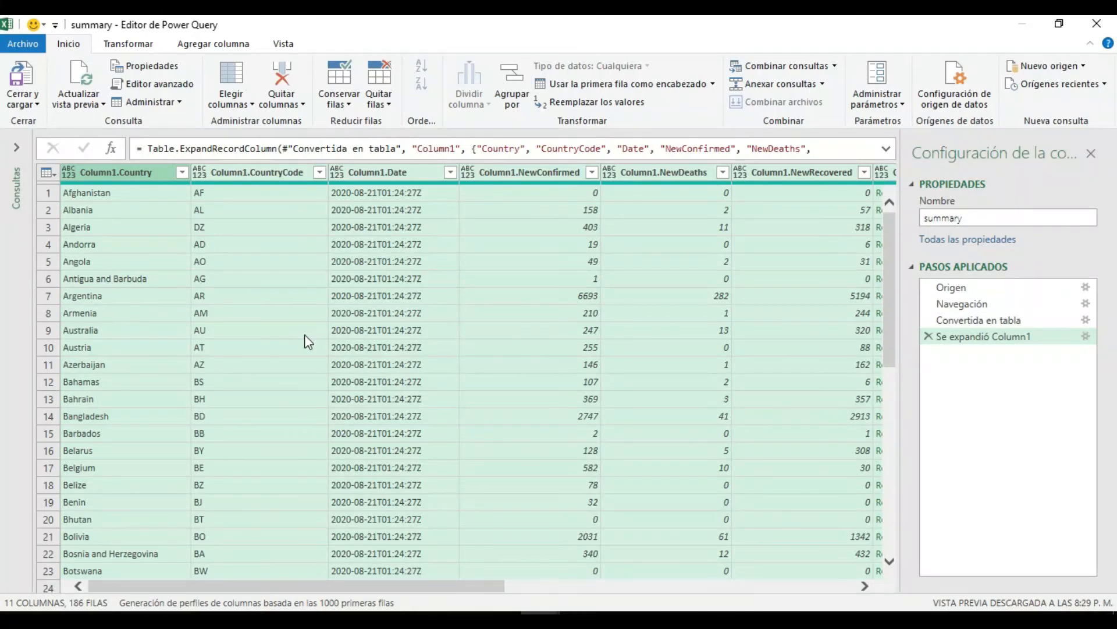
click(117, 192)
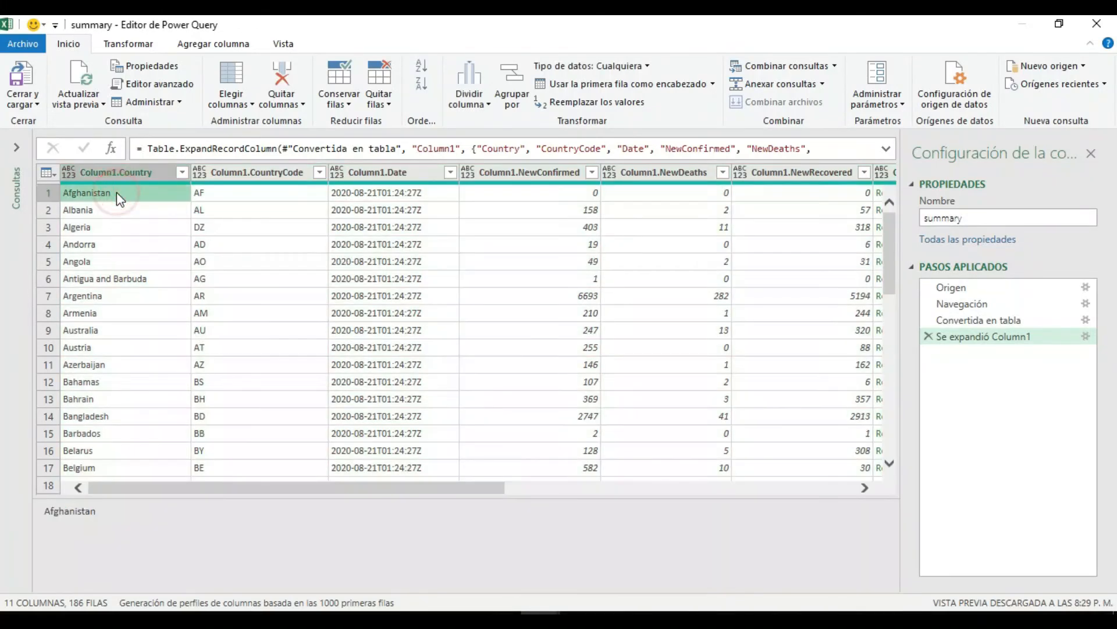
click(251, 198)
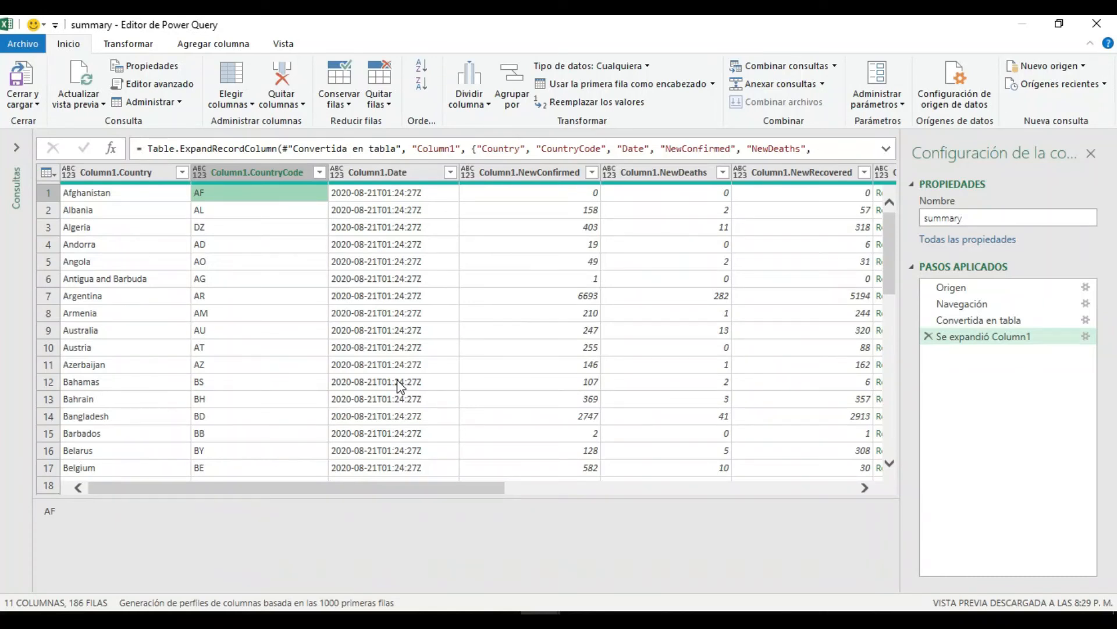
Rename the summary query as Consulta_Covid19.
click(977, 219)
double_click(955, 219)
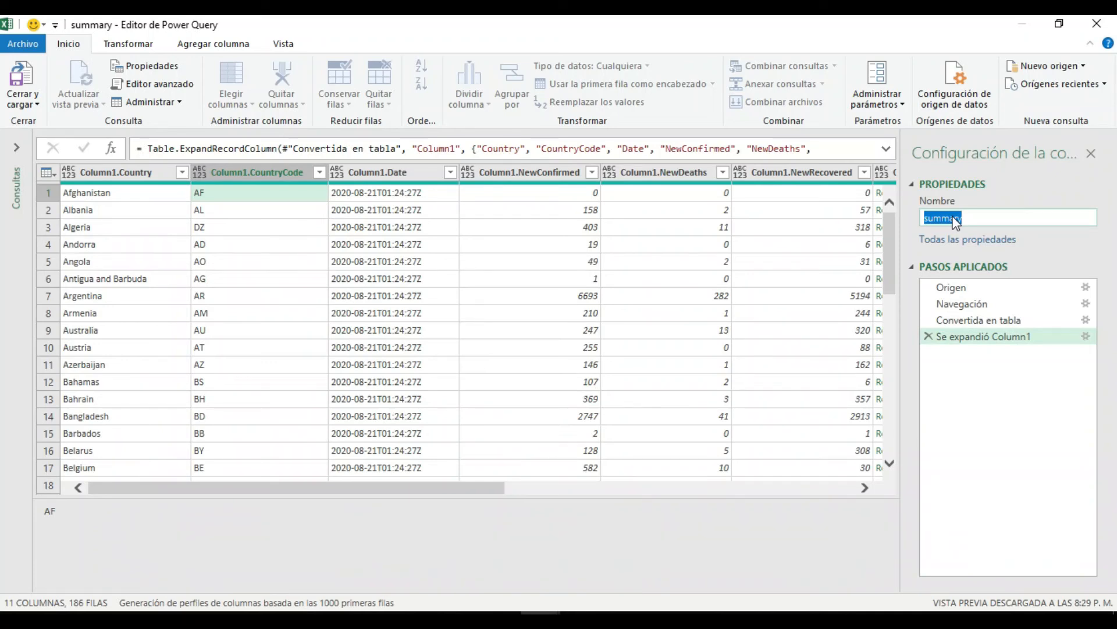
text(cONSULTA)
double_click(955, 221)
text(Consulta_Covid19)
click(943, 220)
click(1012, 218)
Show the list of queries, and close the query editor, loading Consulta_Covid19 into a worksheet table.
click(18, 151)
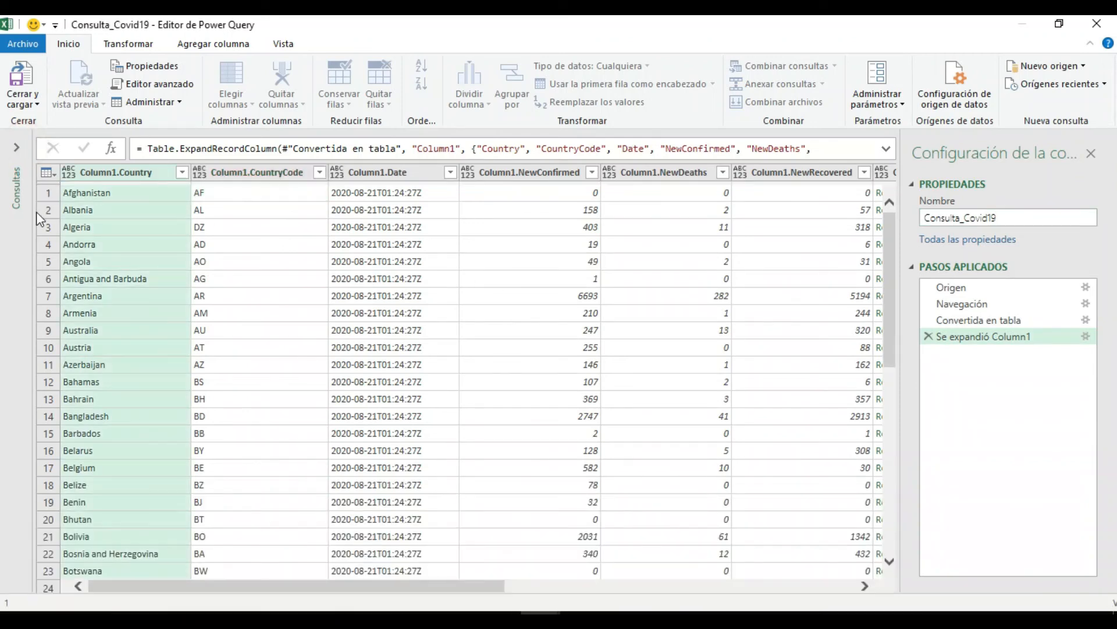
click(17, 150)
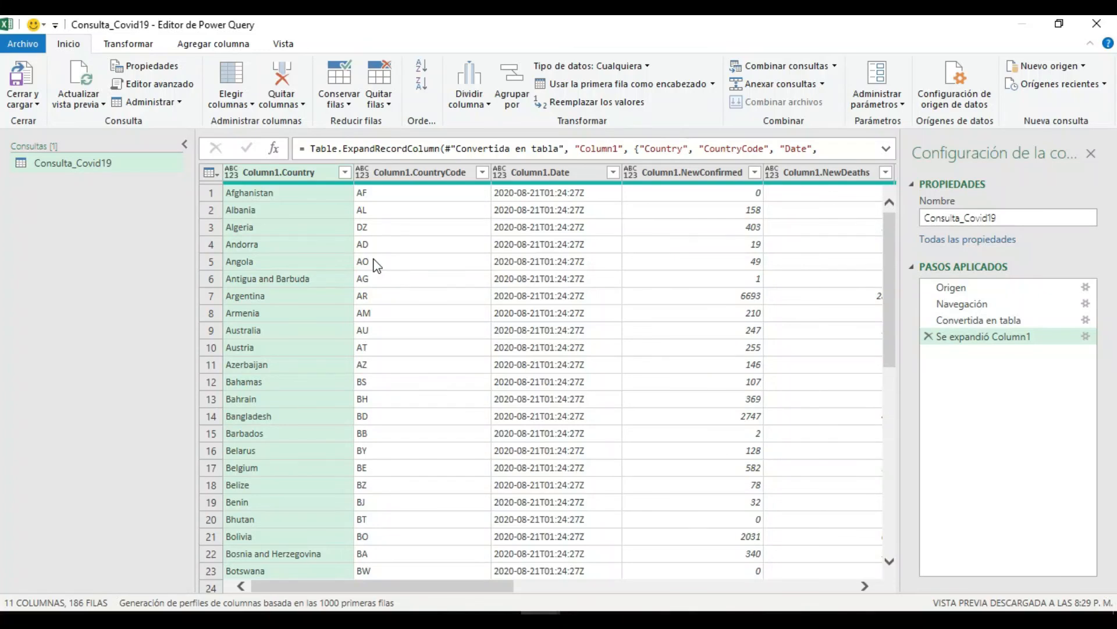
click(21, 103)
click(53, 122)
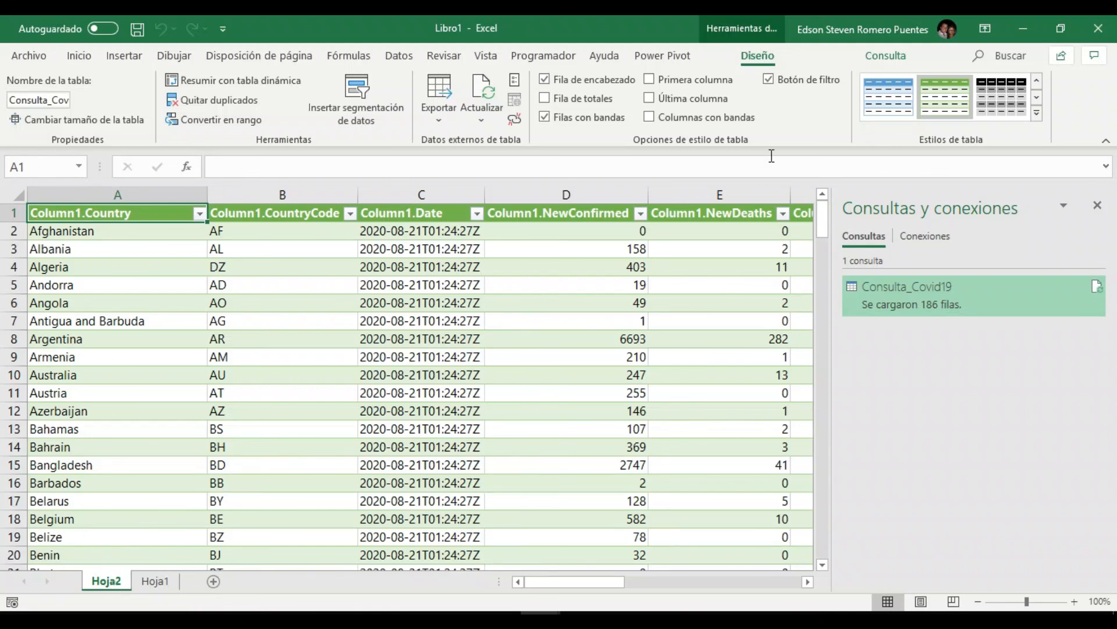
Preview the details of the loaded Consulta_Covid19 query and open its data source link in the browser.
click(878, 59)
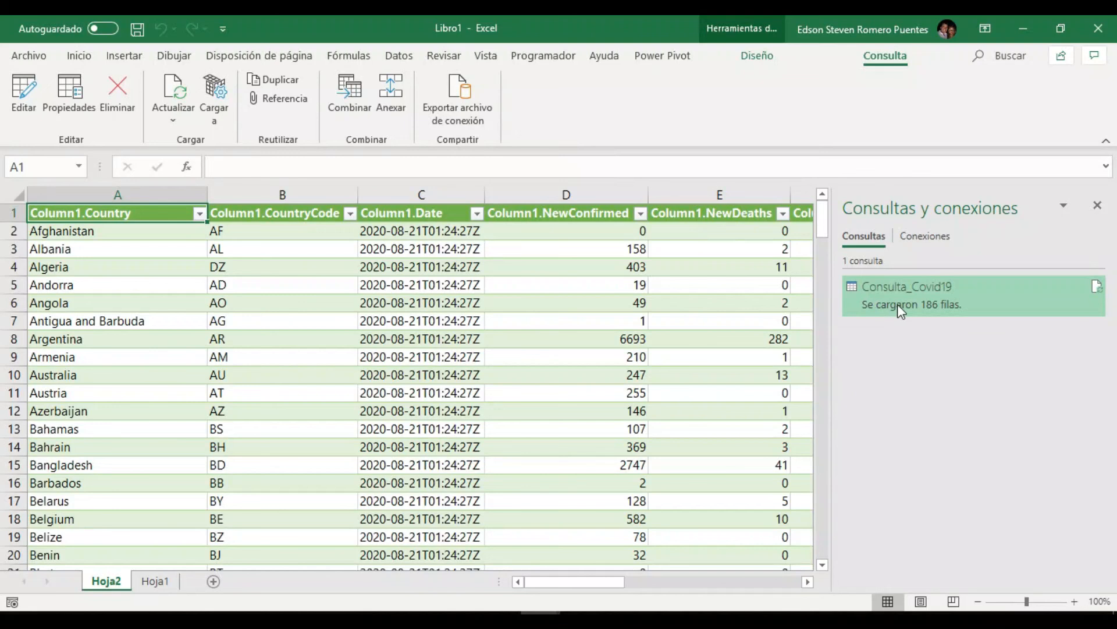
mouse_move(898, 304)
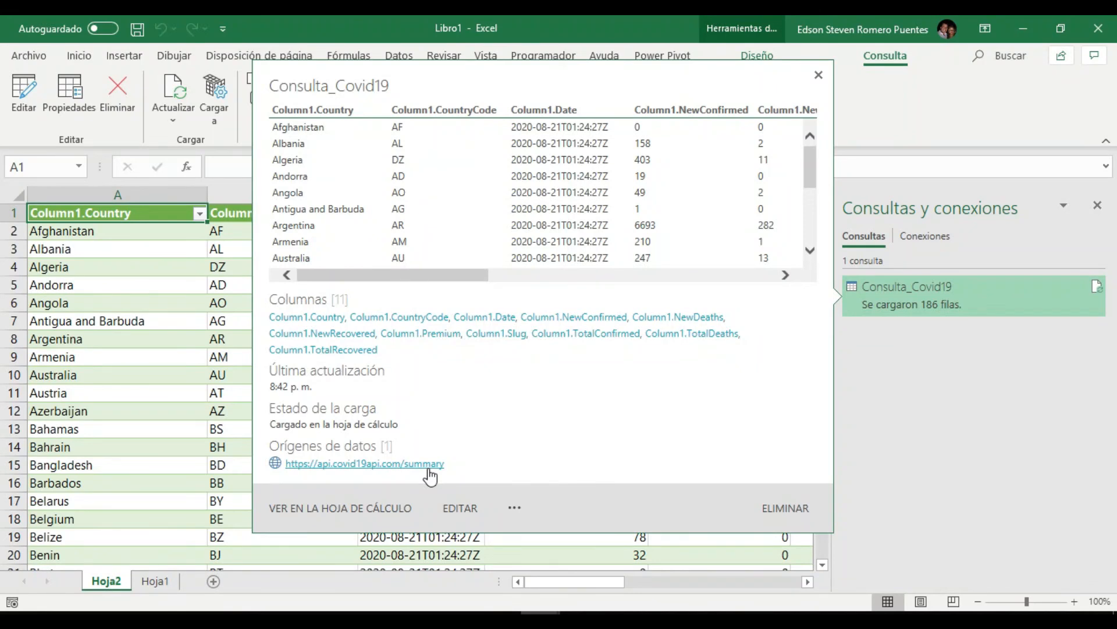
click(375, 464)
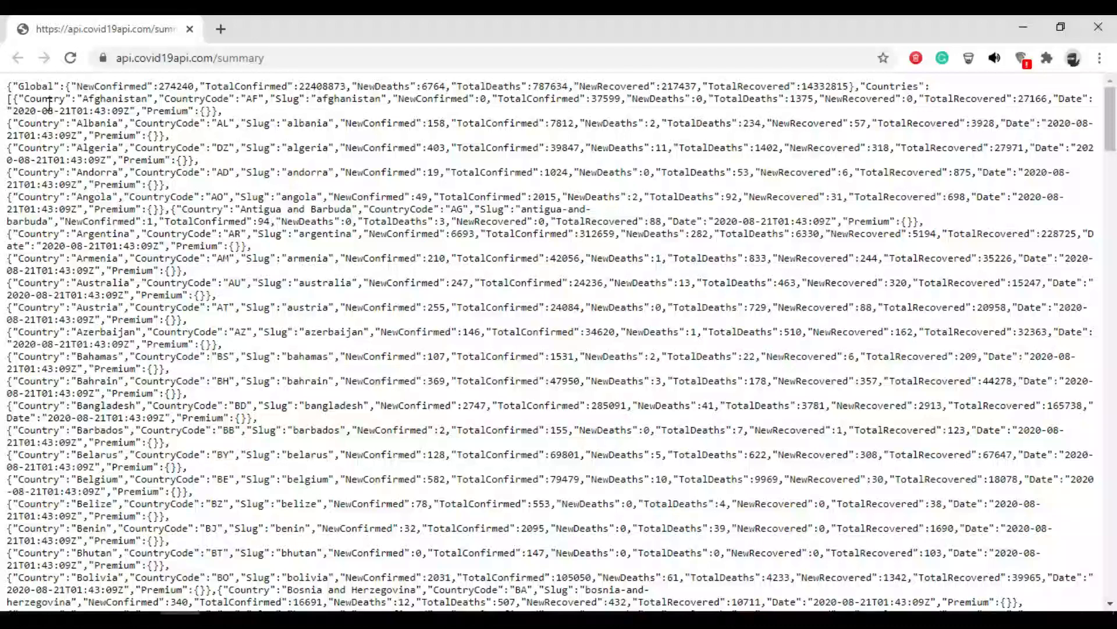
Examine the raw JSON response, highlighting the Global block, the Countries key and the fields of the Afghanistan record.
drag(18, 86, 197, 90)
drag(854, 86, 7, 91)
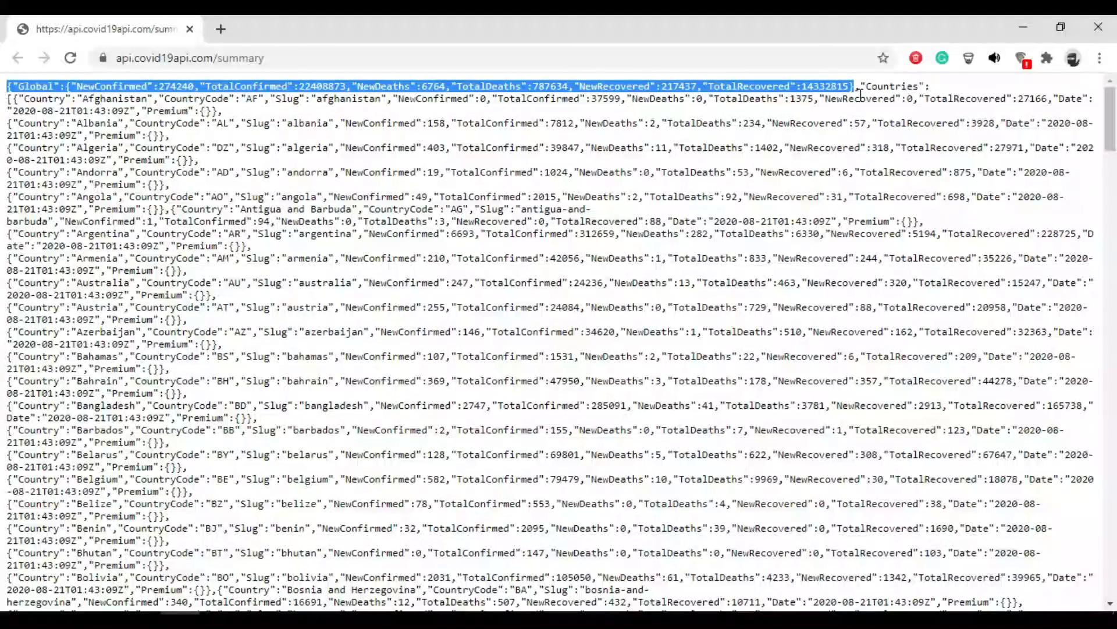
drag(861, 86, 932, 86)
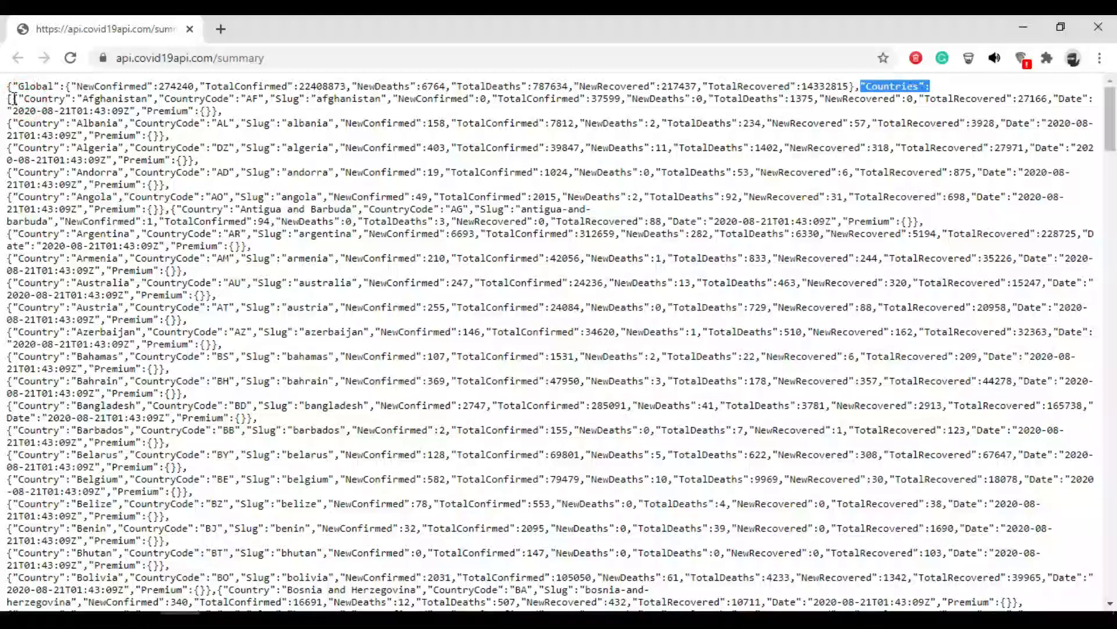
drag(11, 98, 457, 87)
click(455, 102)
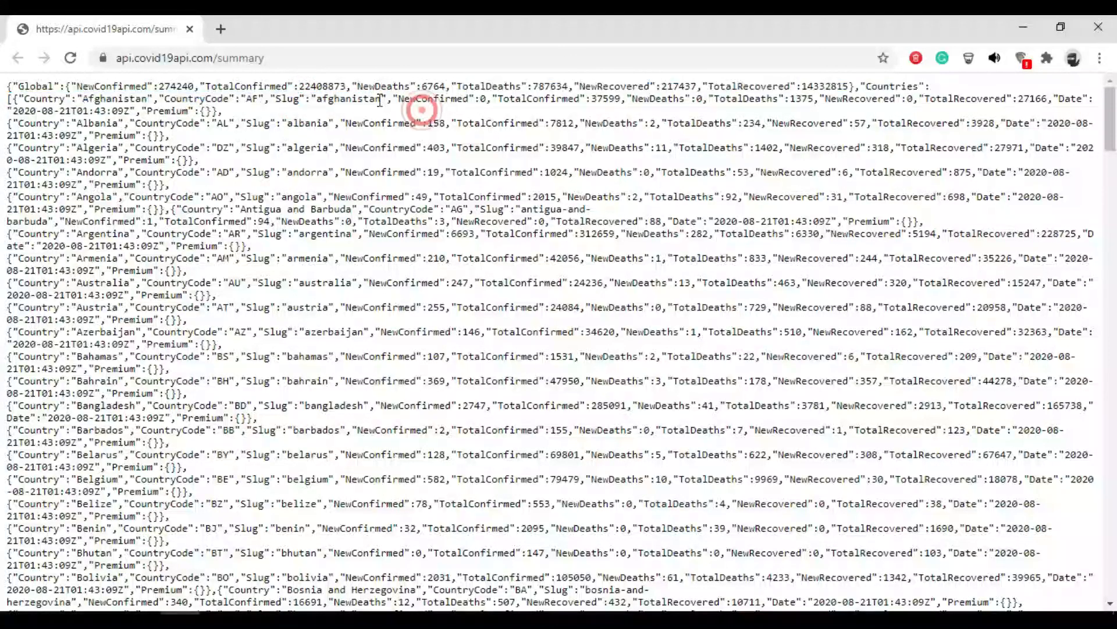
drag(316, 99, 449, 110)
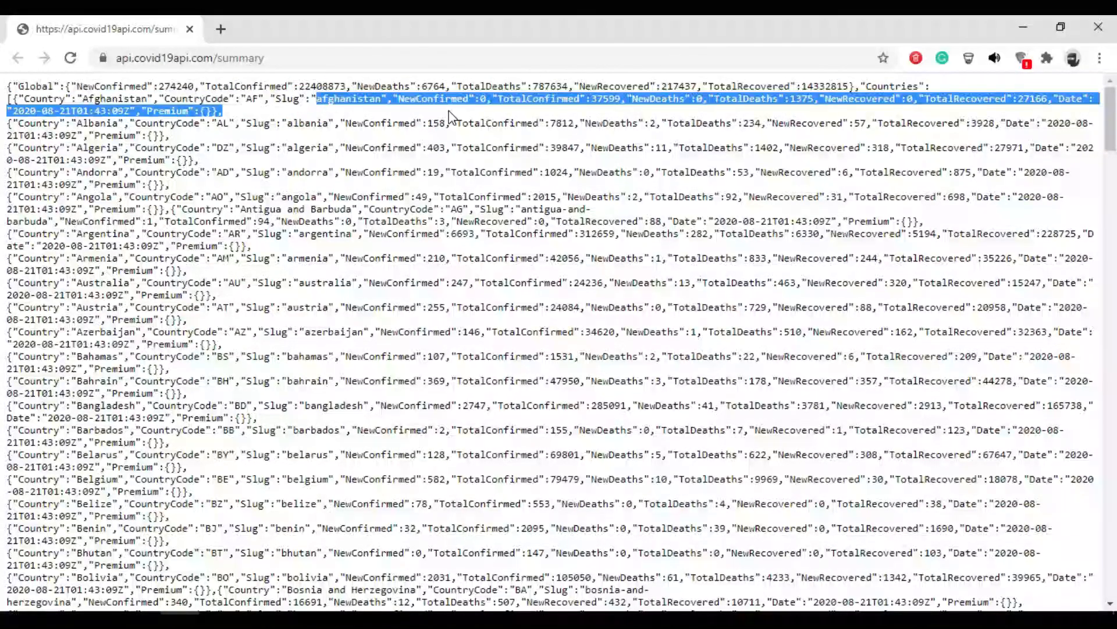
click(404, 128)
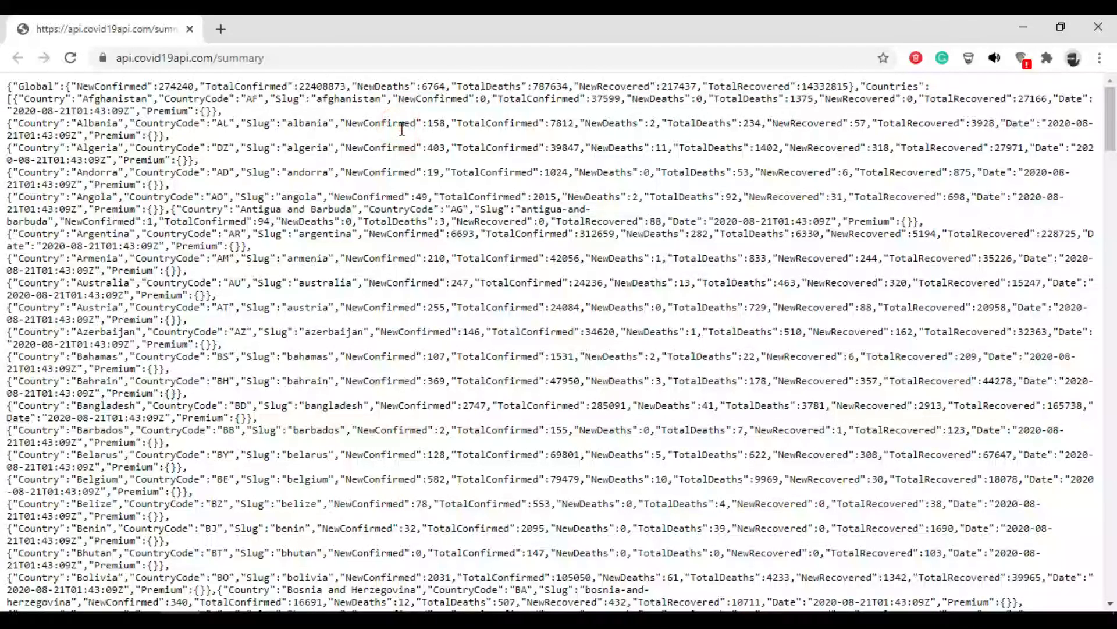